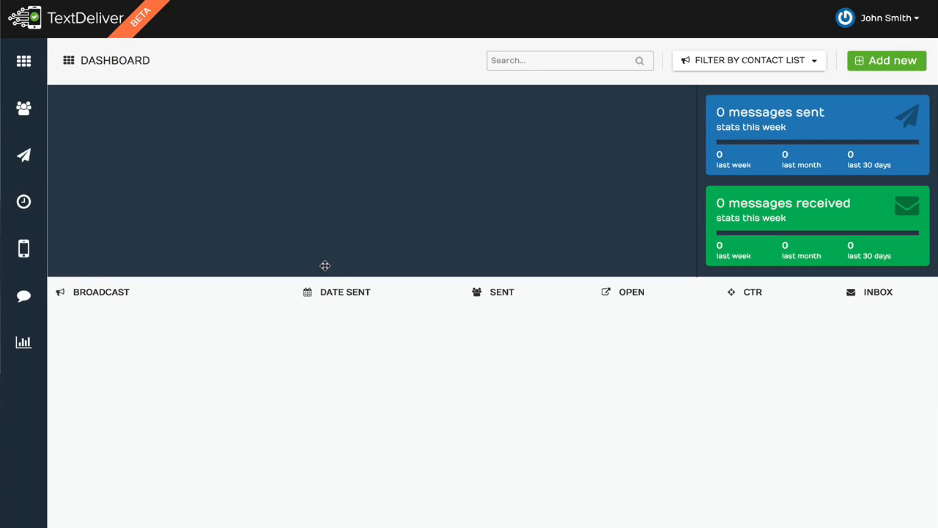
Step: Generate the embed code for the Webinar Ignition contact list from its existing Test Form, using the Raw HTML Form Code integration
left_click(22, 111)
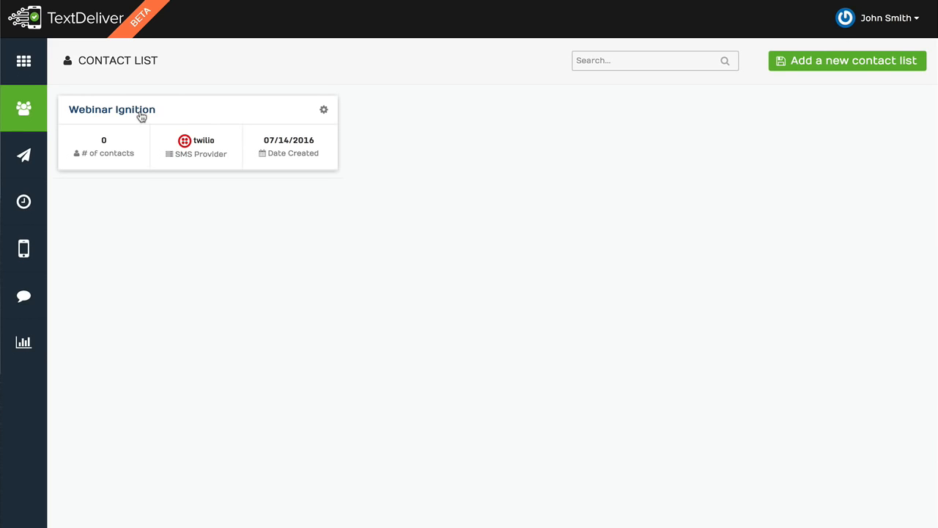
left_click(325, 112)
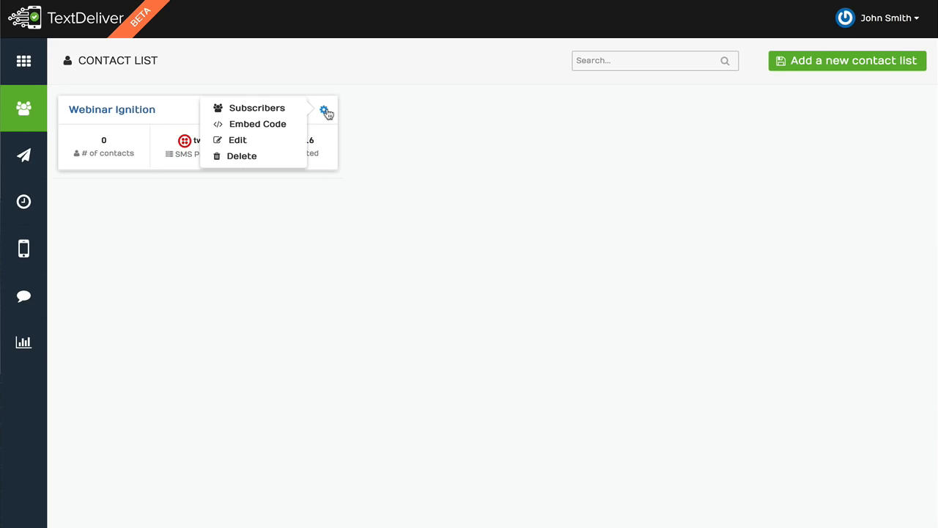
left_click(276, 124)
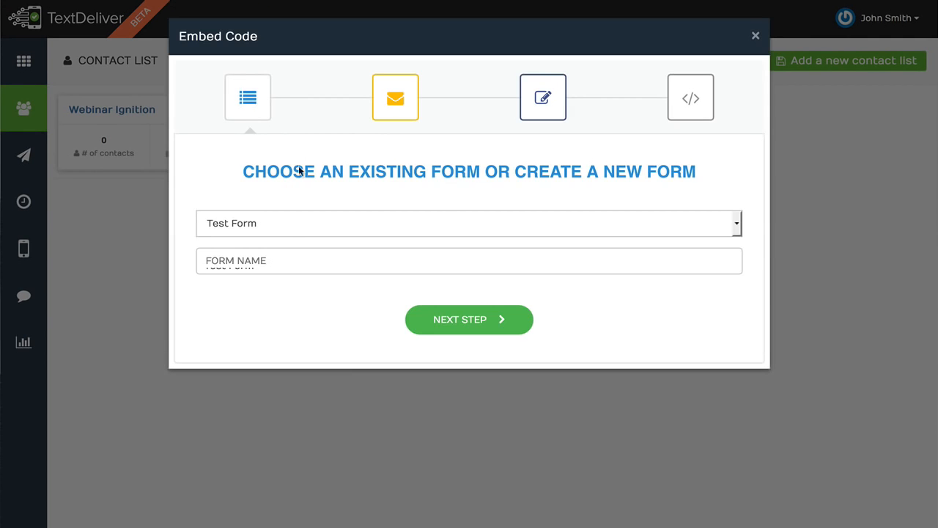
left_click(281, 253)
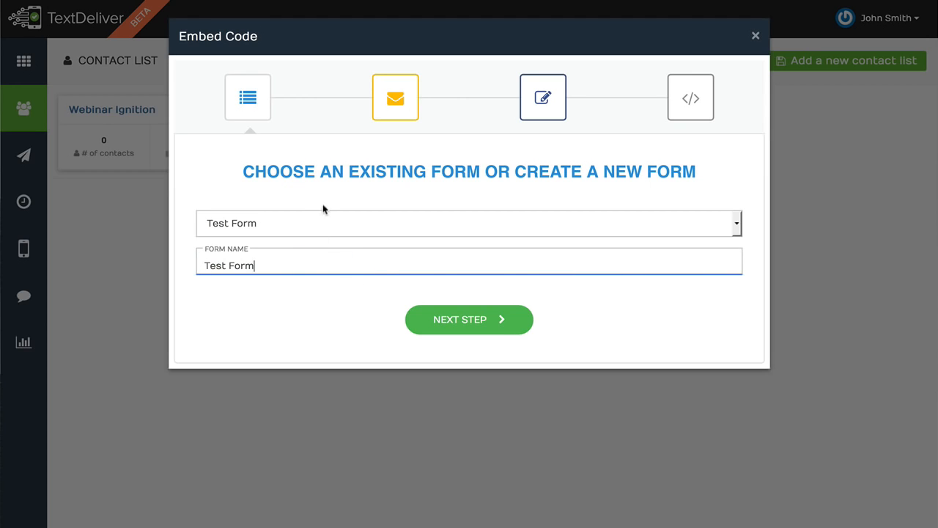
left_click(459, 316)
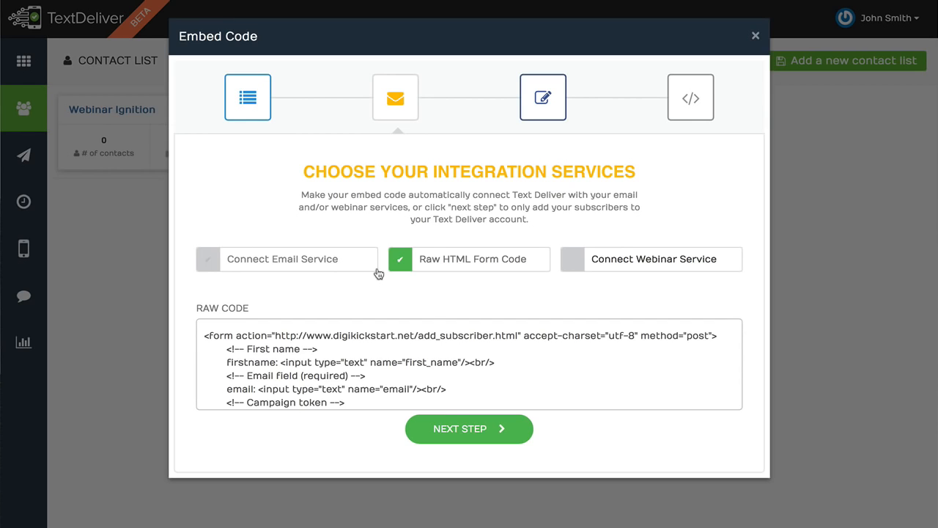
left_click(463, 428)
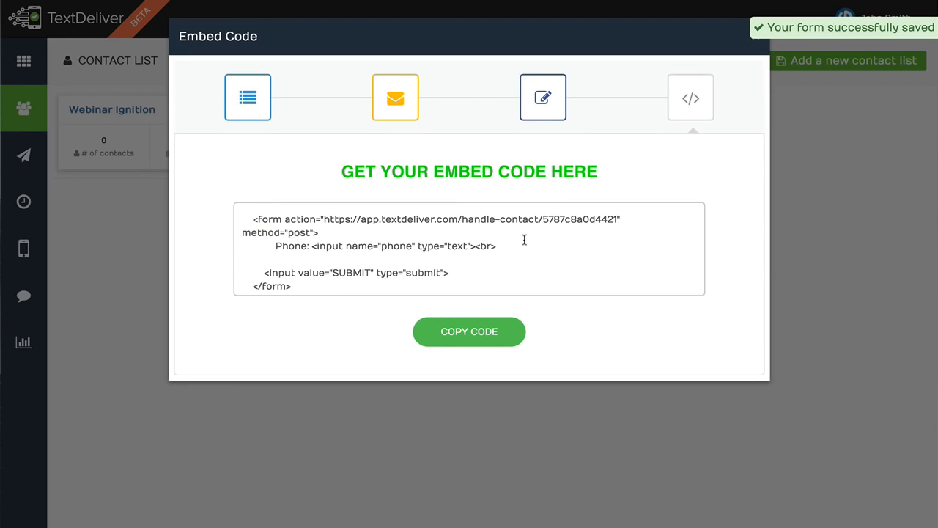
left_click(754, 37)
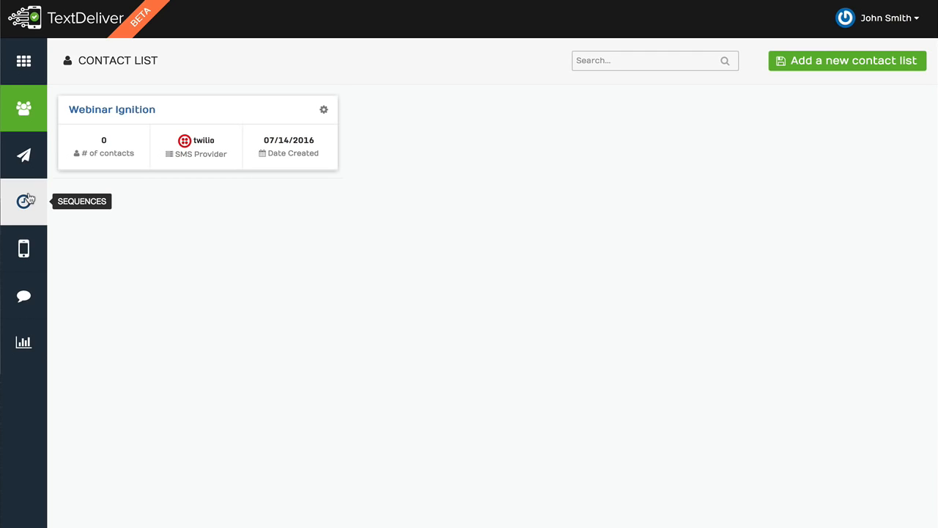
Step: Start a new broadcast and assign the account user and the Twilio sending number to it
left_click(25, 160)
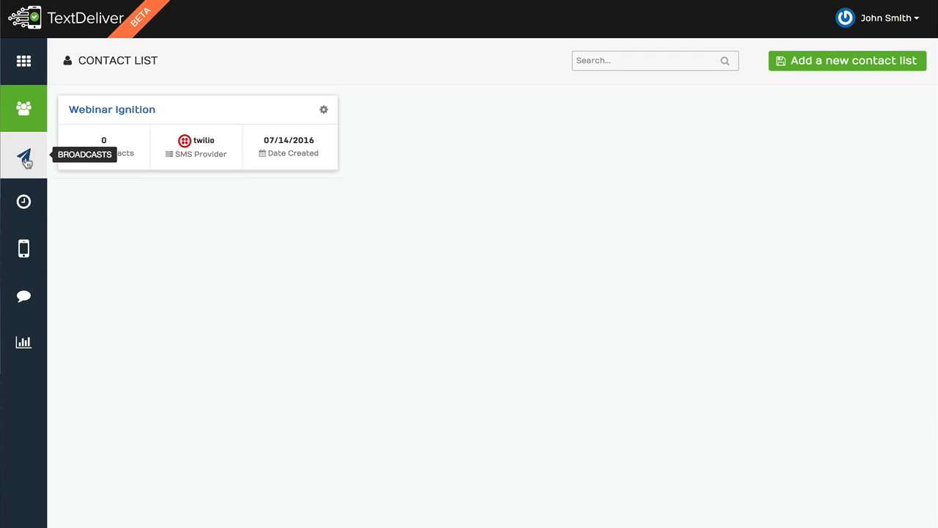
left_click(916, 66)
left_click(404, 87)
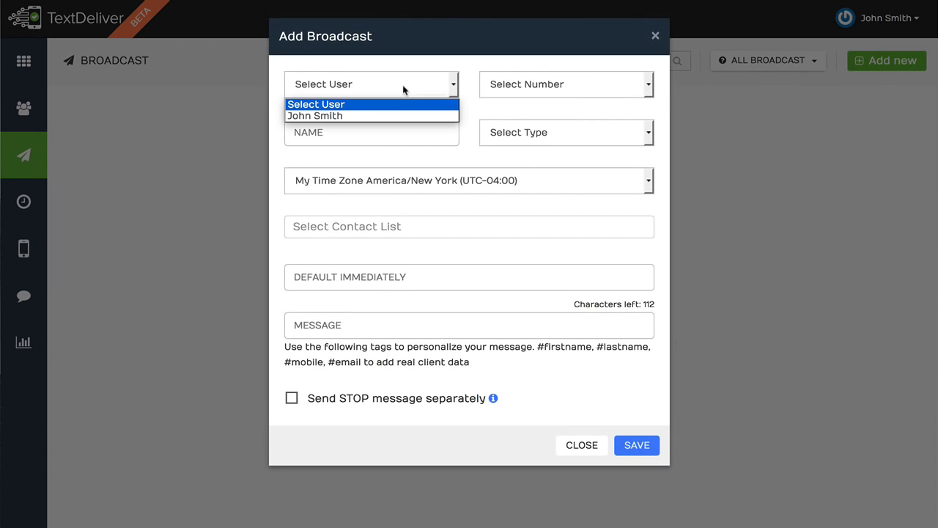
left_click(379, 115)
left_click(517, 91)
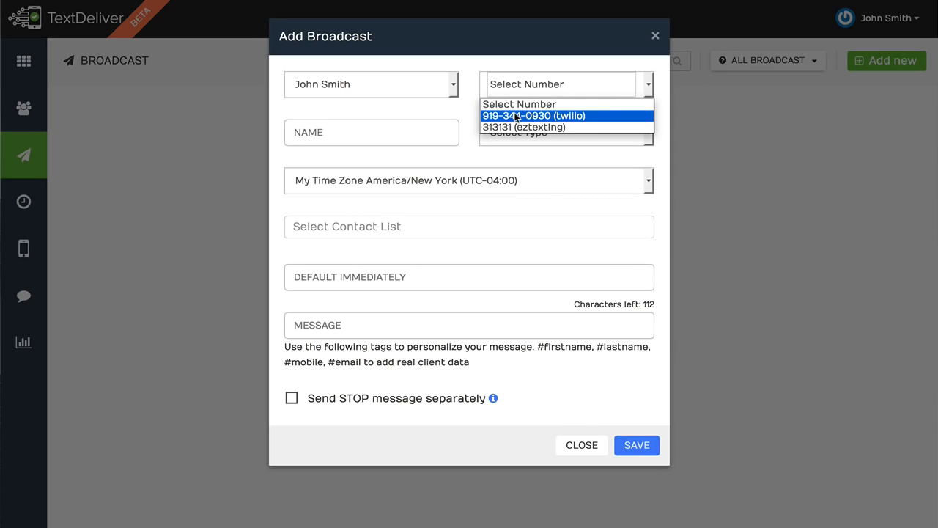
left_click(544, 69)
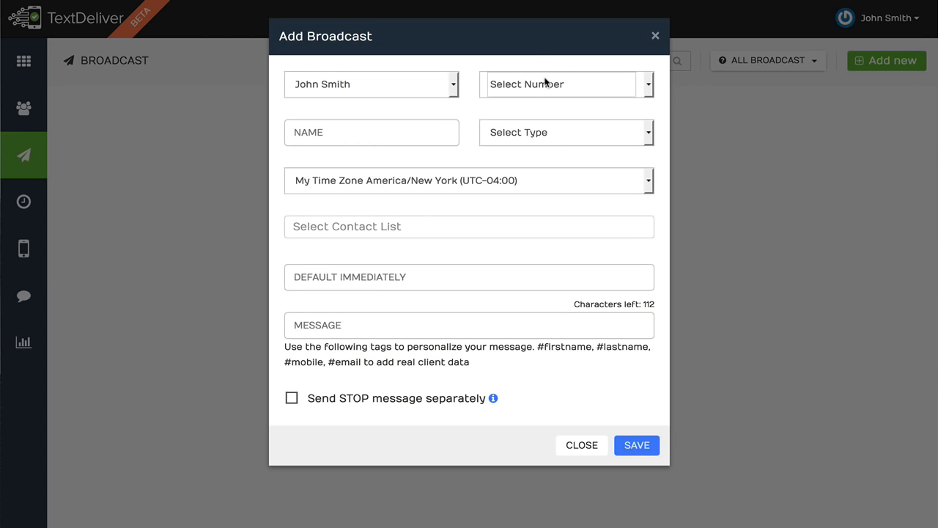
left_click(545, 82)
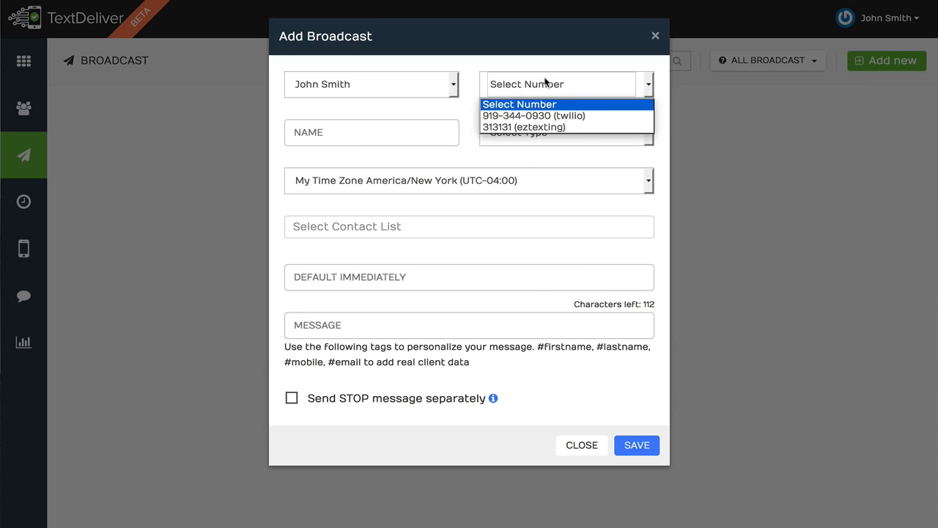
left_click(552, 116)
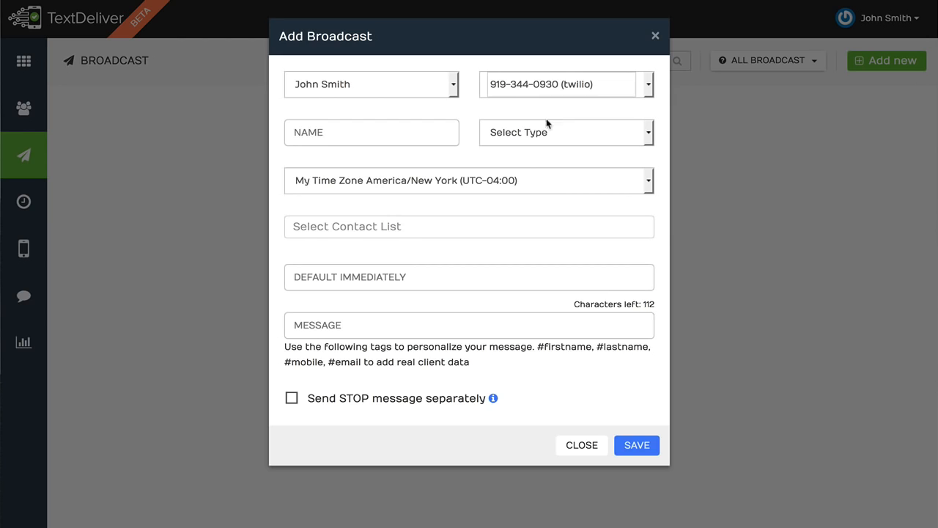
Step: Name the broadcast Test and set its type to Text
left_click(348, 125)
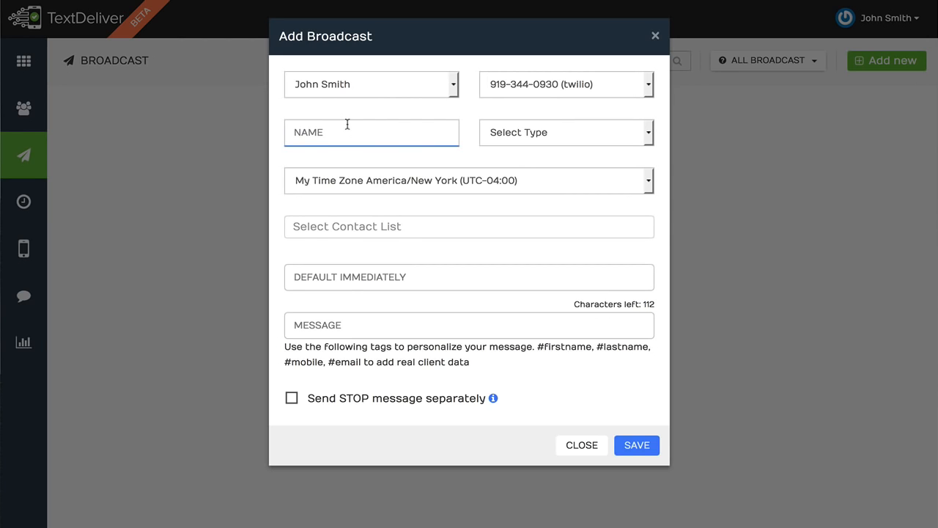
type("Test")
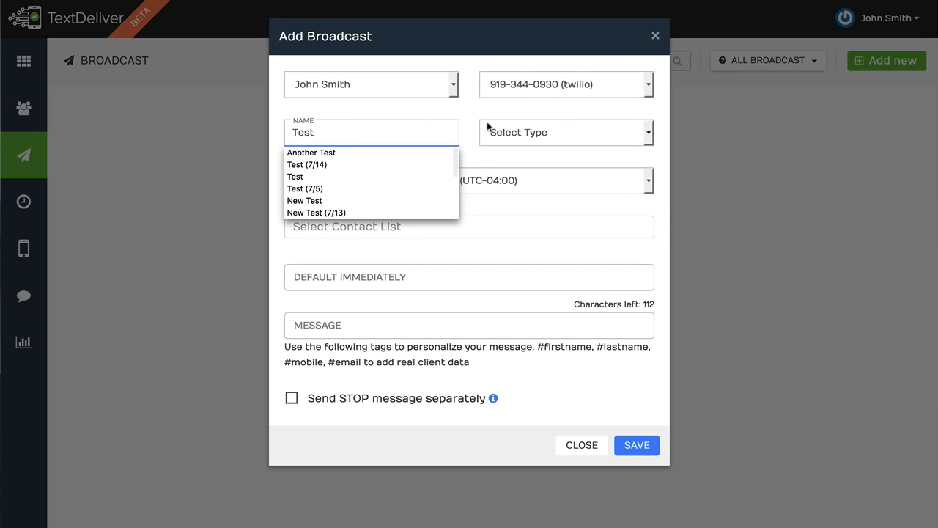
left_click(489, 131)
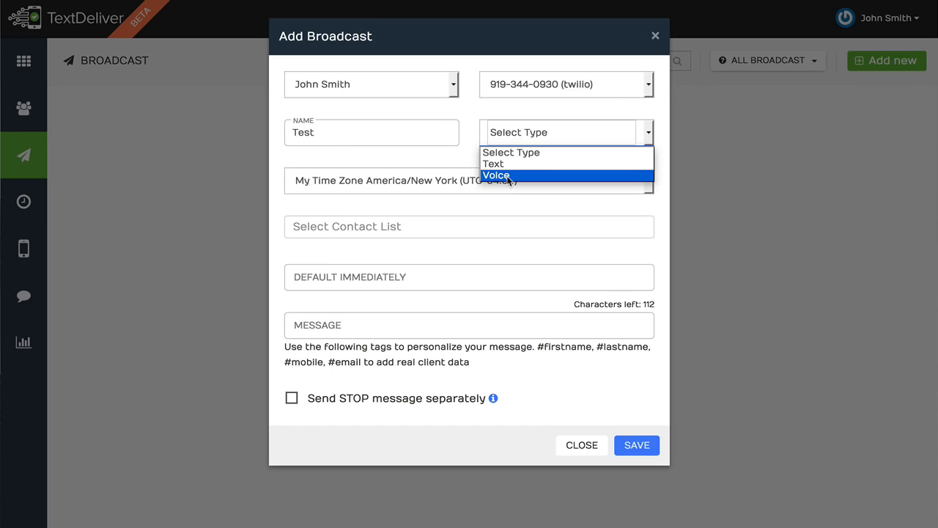
left_click(522, 132)
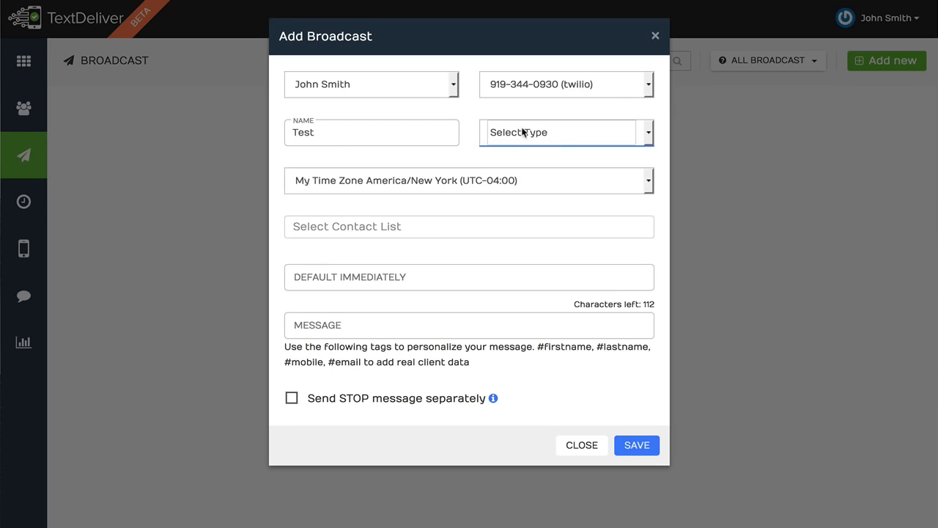
left_click(522, 134)
left_click(522, 163)
Step: Set the broadcast to Subscribers Timezone and target the Webinar Ignition contact list
left_click(476, 180)
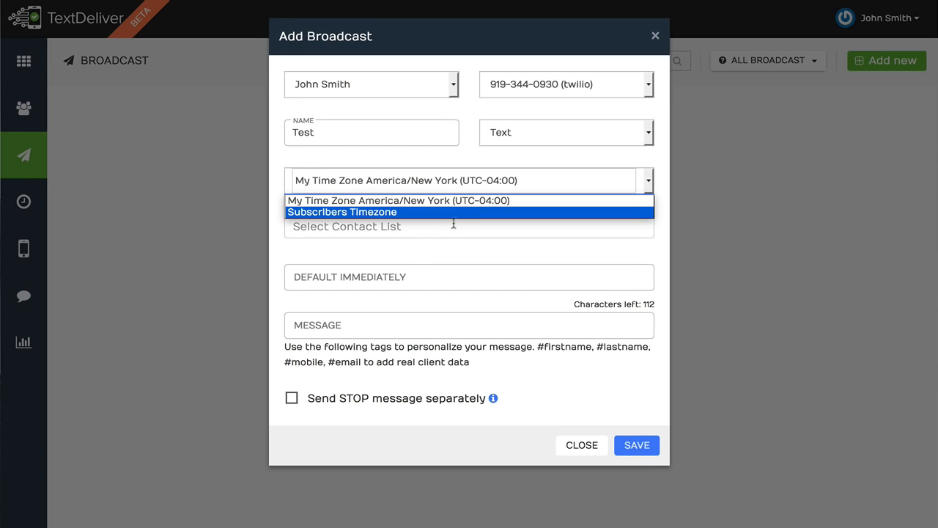
left_click(414, 213)
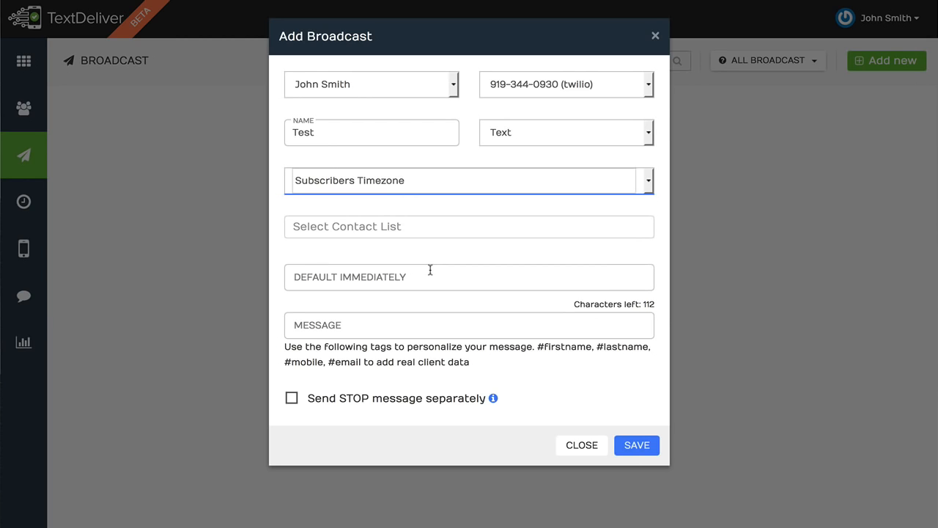
left_click(445, 230)
left_click(436, 251)
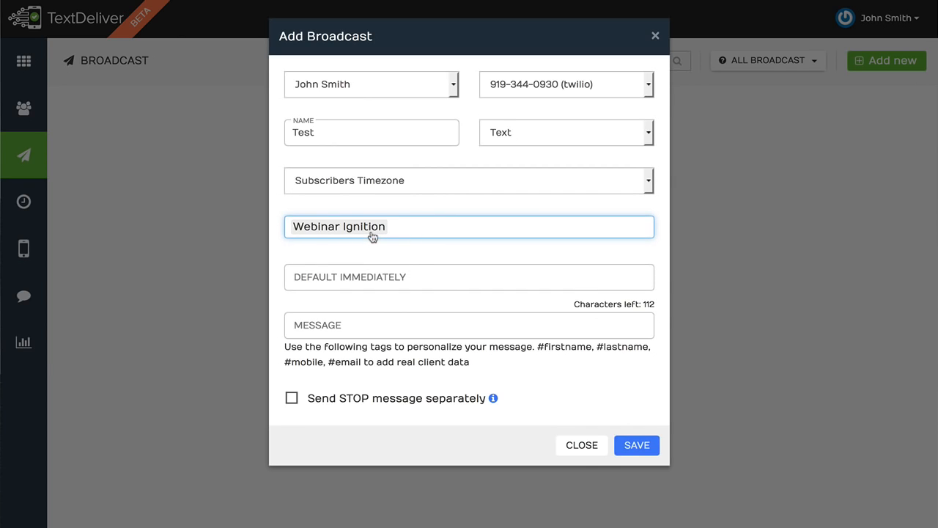
Step: Schedule the broadcast for 2016/07/15 at 10:00 am
left_click(384, 277)
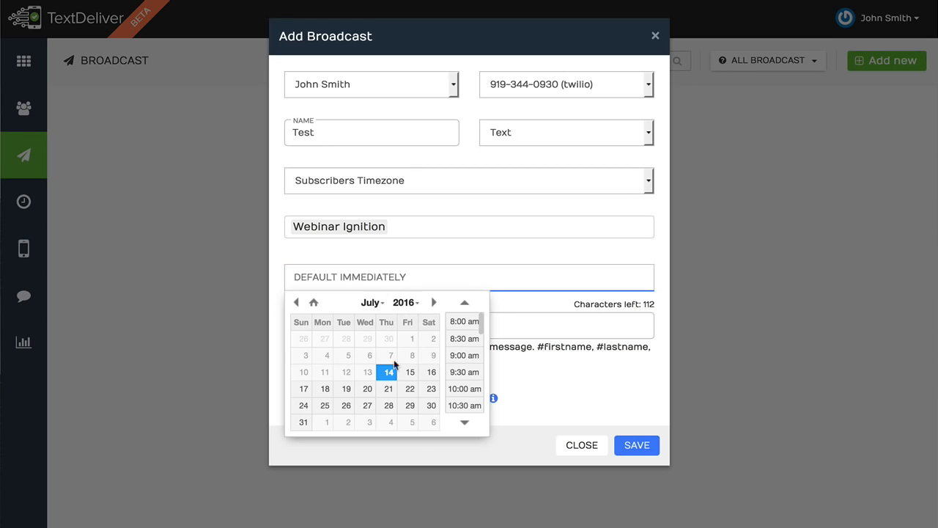
left_click(410, 371)
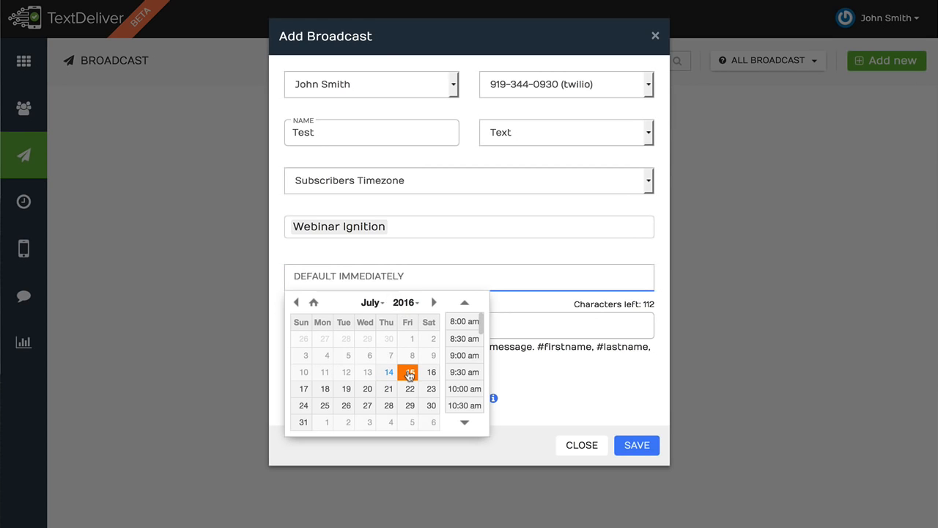
left_click(465, 389)
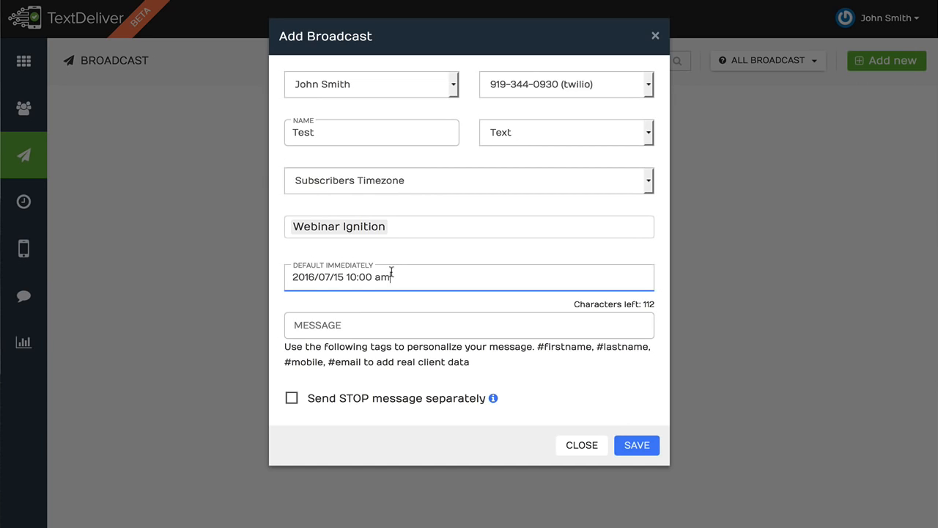
left_click(389, 325)
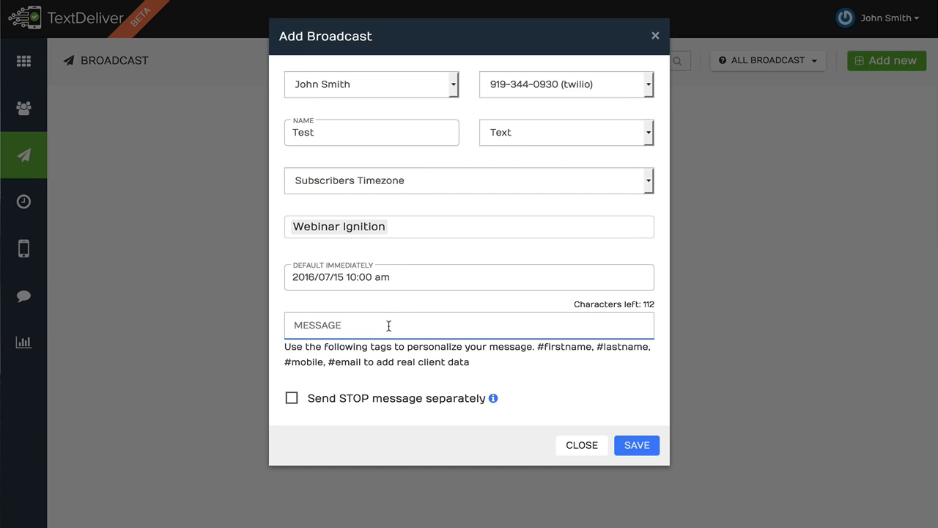
left_click_drag(537, 346, 591, 346)
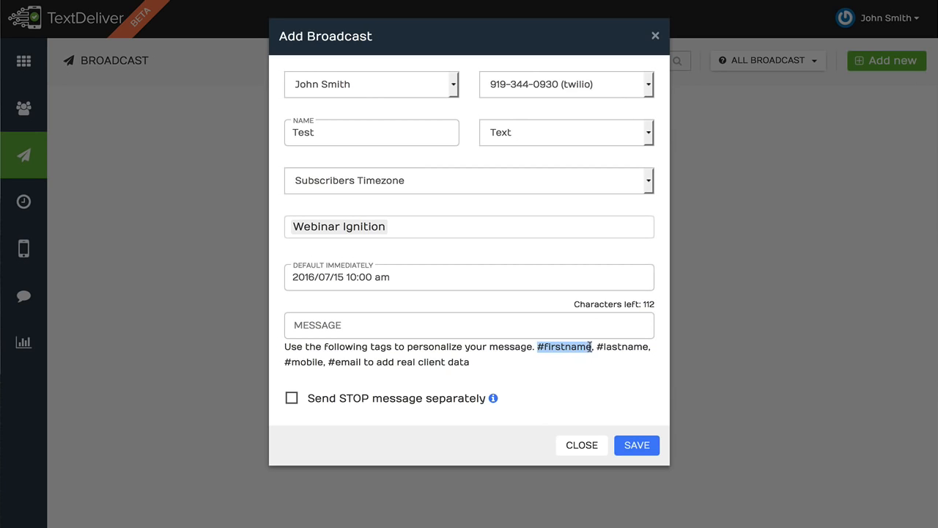
key("ctrl+c")
left_click(409, 325)
key("ctrl+v")
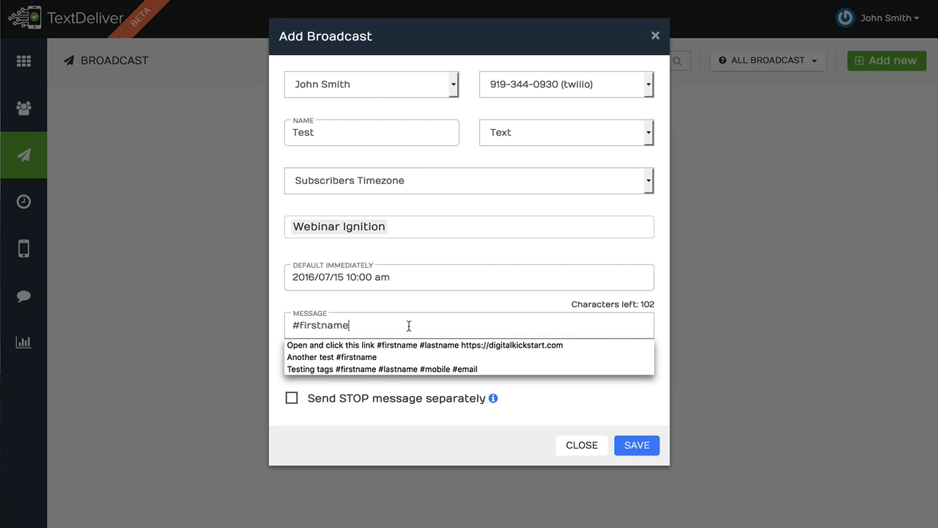
type("che")
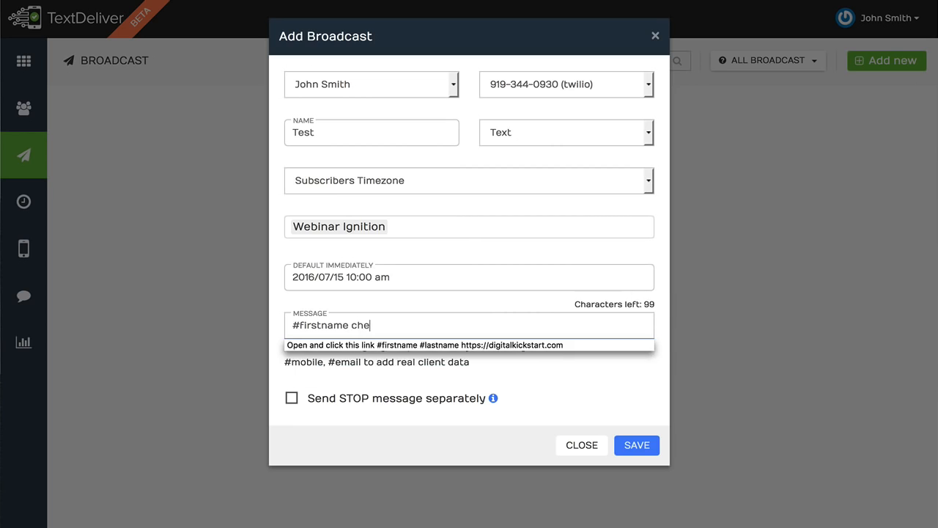
type("ck out this liv")
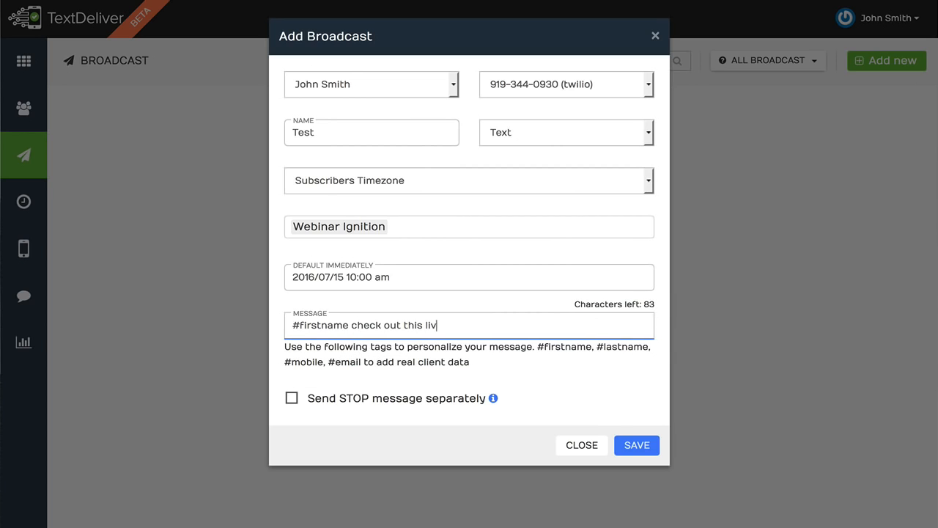
type("e training h")
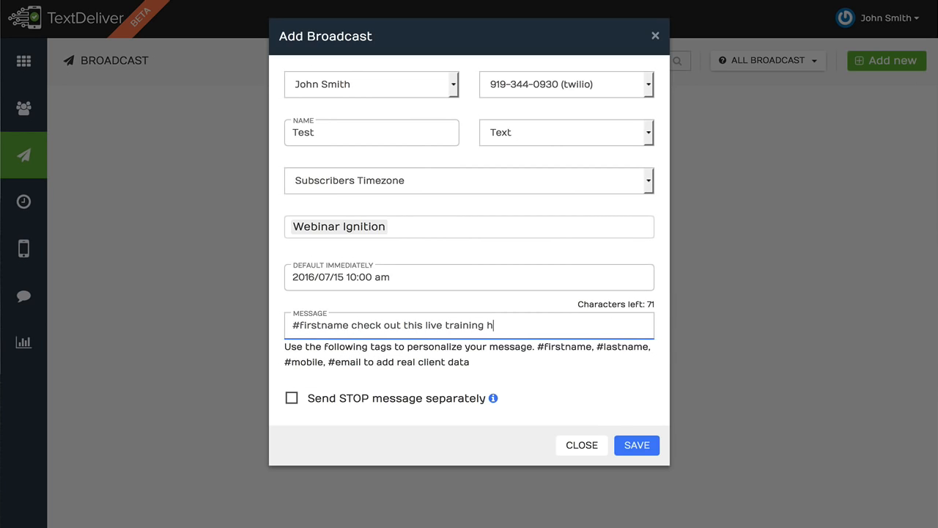
type("ttp://")
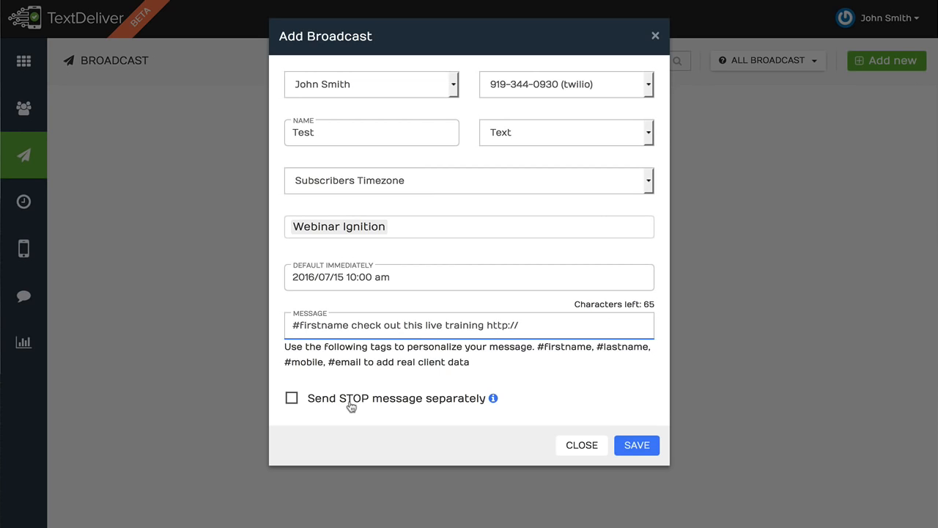
left_click_drag(533, 326, 279, 325)
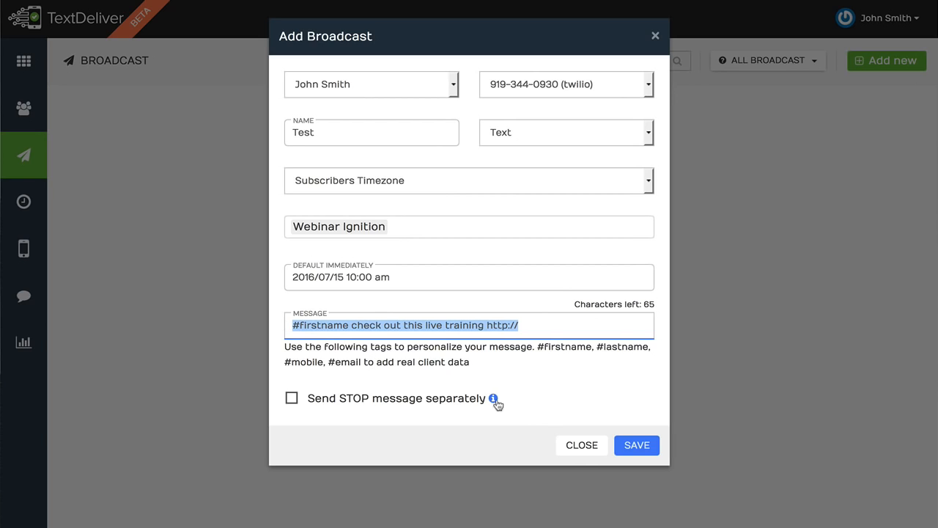
left_click(584, 449)
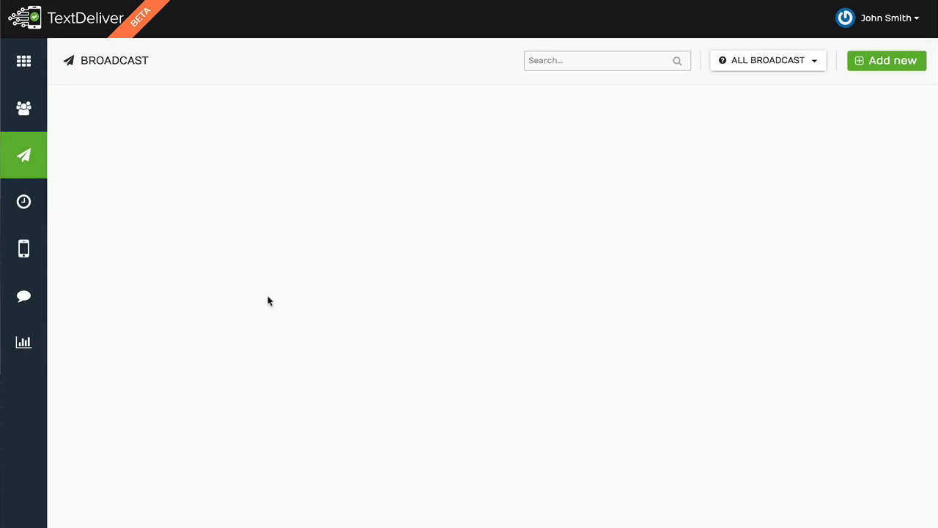
Step: View the messages of the Webinar Ignition - Optin Sequence and return to the sequence lists
left_click(24, 206)
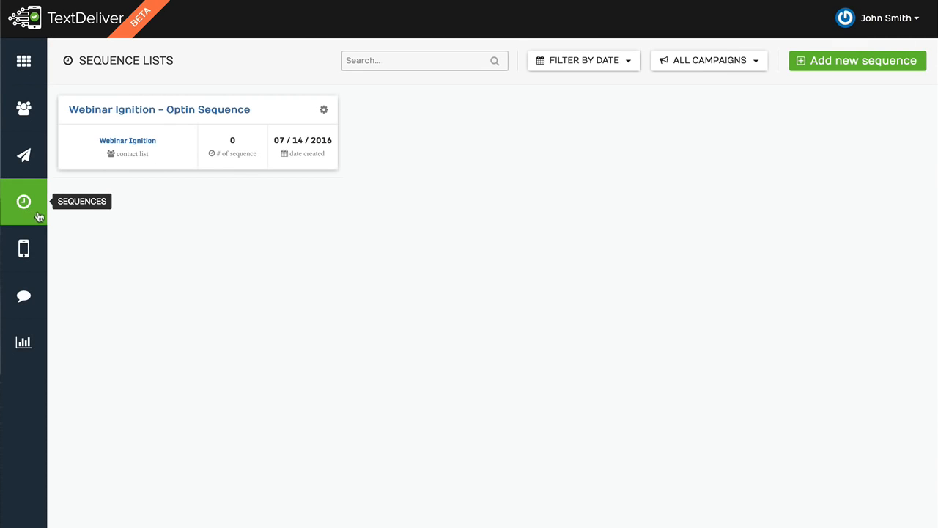
left_click(201, 109)
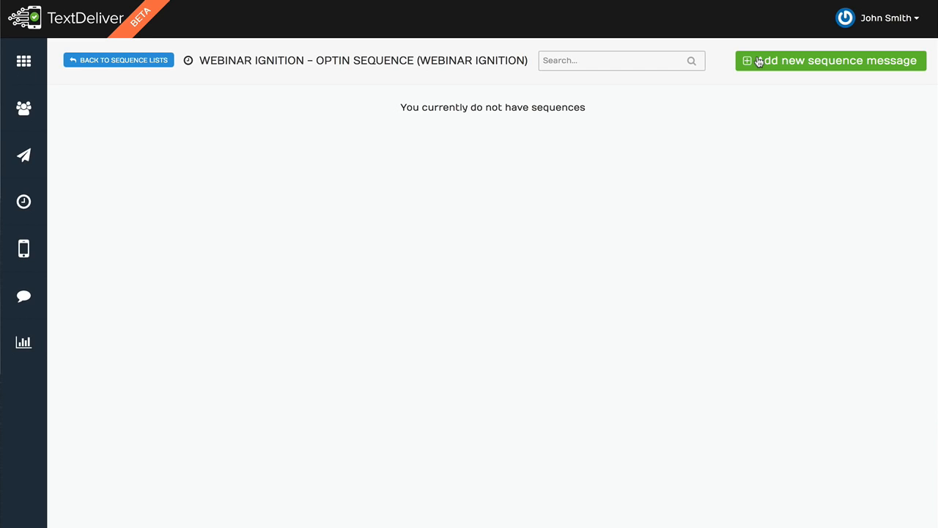
left_click(131, 63)
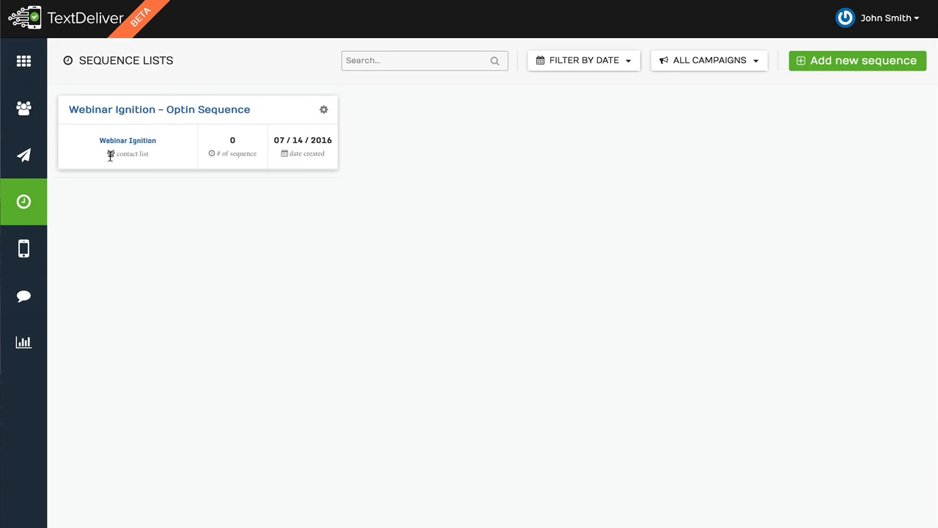
Step: Start a new message for the Webinar Ignition - Optin Sequence and place it At The First Place
left_click_drag(153, 155, 116, 156)
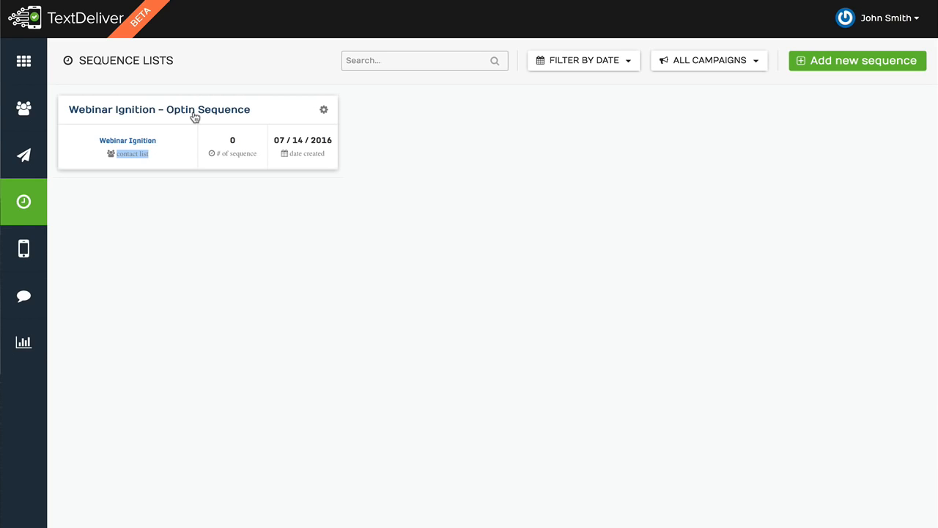
left_click(199, 112)
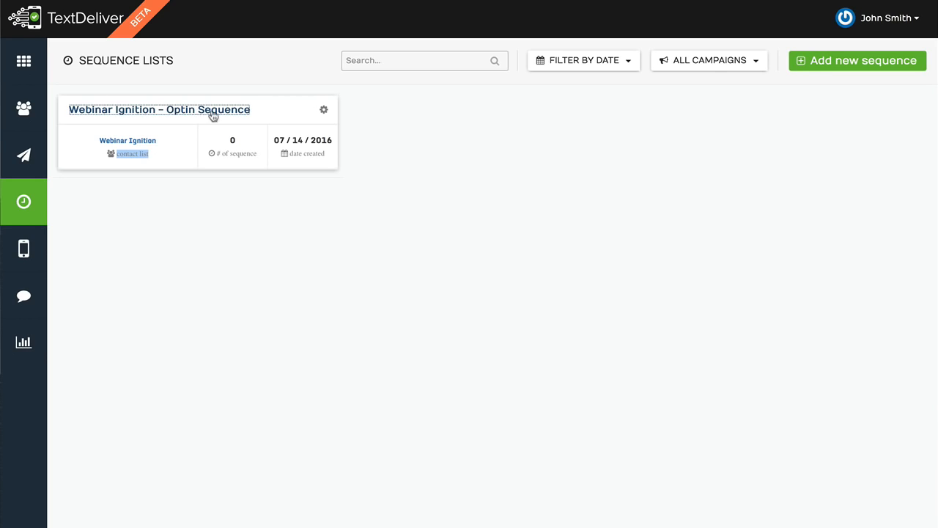
left_click(821, 71)
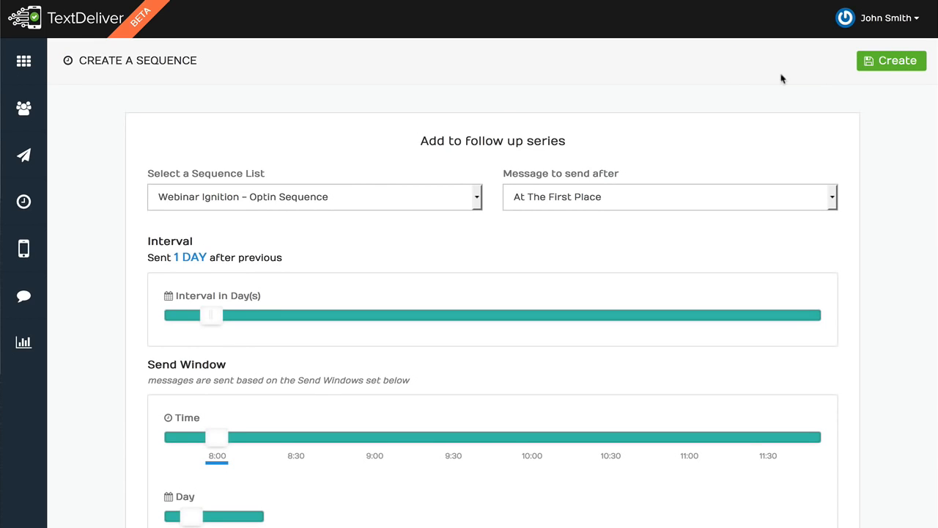
left_click(594, 202)
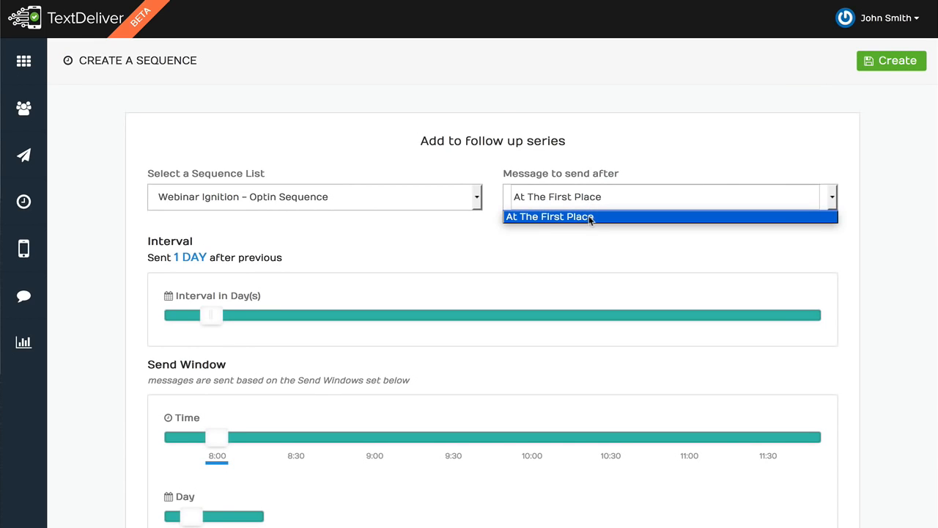
left_click(591, 217)
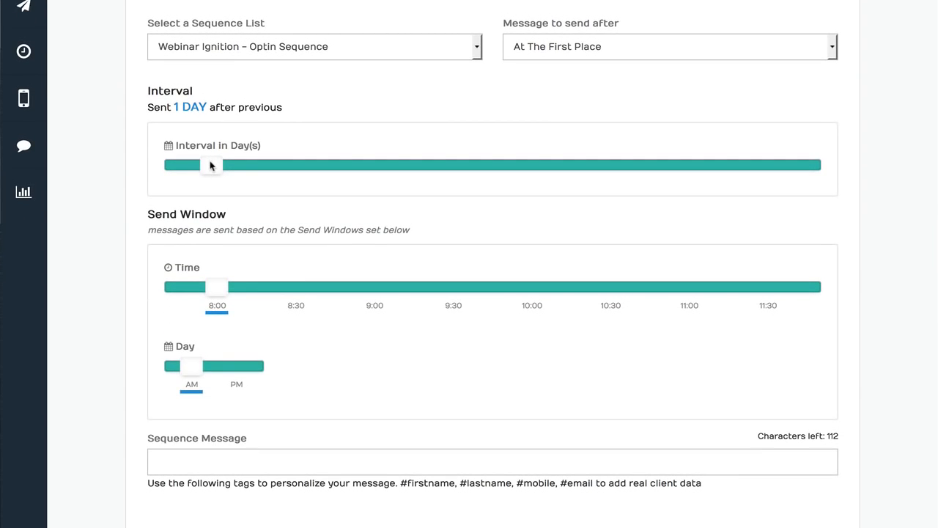
Step: Set the sequence message's send time to 10:00, enter "#1" as its text and create it
left_click_drag(219, 287, 525, 302)
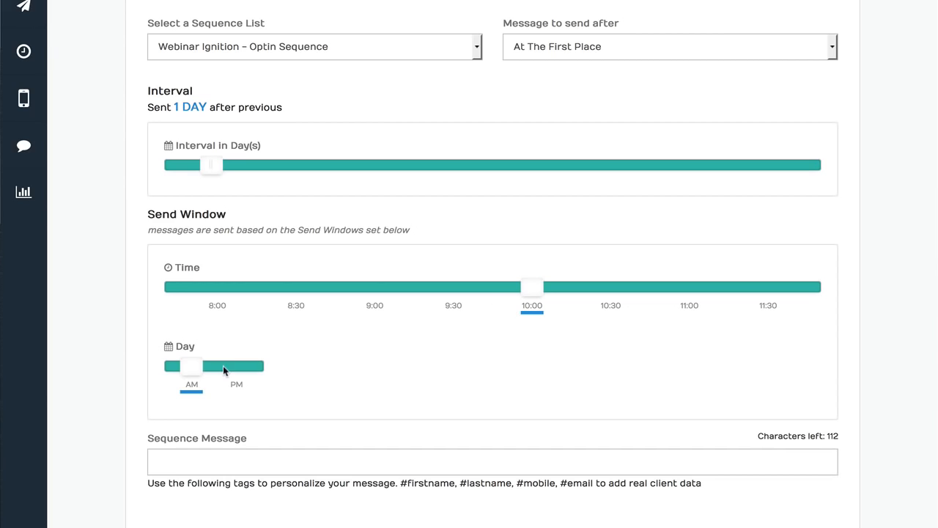
left_click(218, 461)
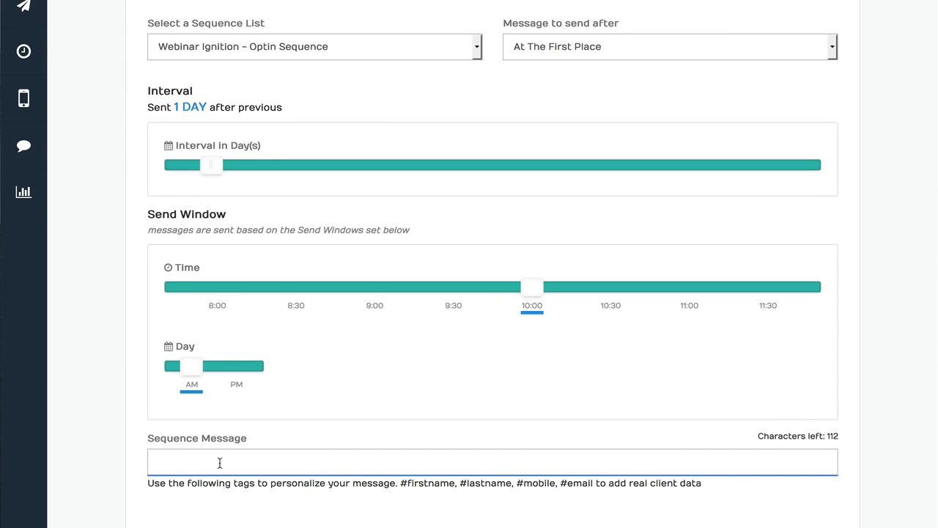
type("#f")
key("Tab")
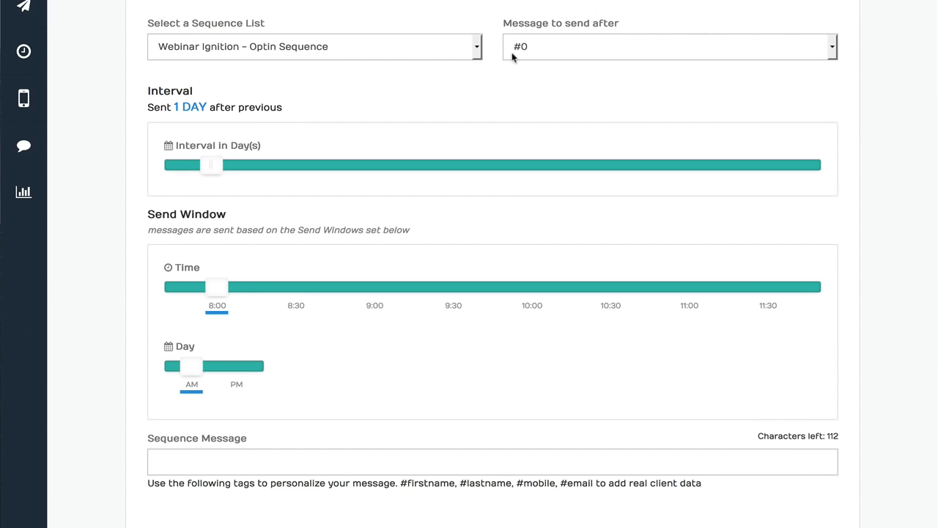
Step: Create a second sequence message "#2" after #0, with a 3-day interval and a 9:00 send time
left_click(512, 52)
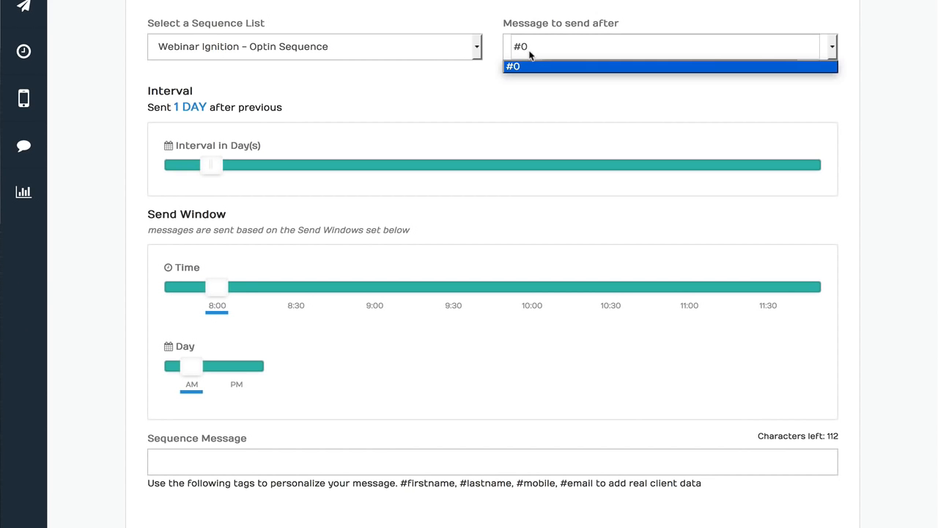
left_click(510, 65)
left_click_drag(211, 164, 260, 172)
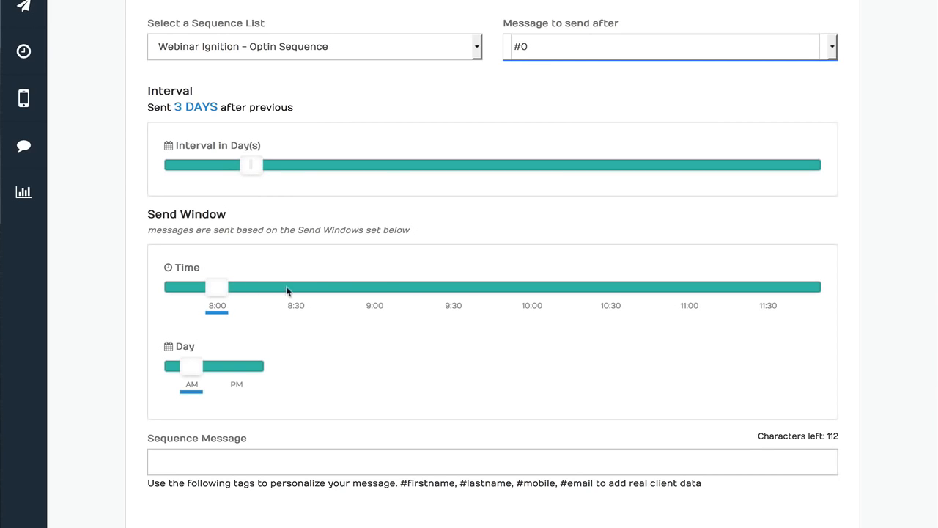
left_click_drag(286, 289, 386, 296)
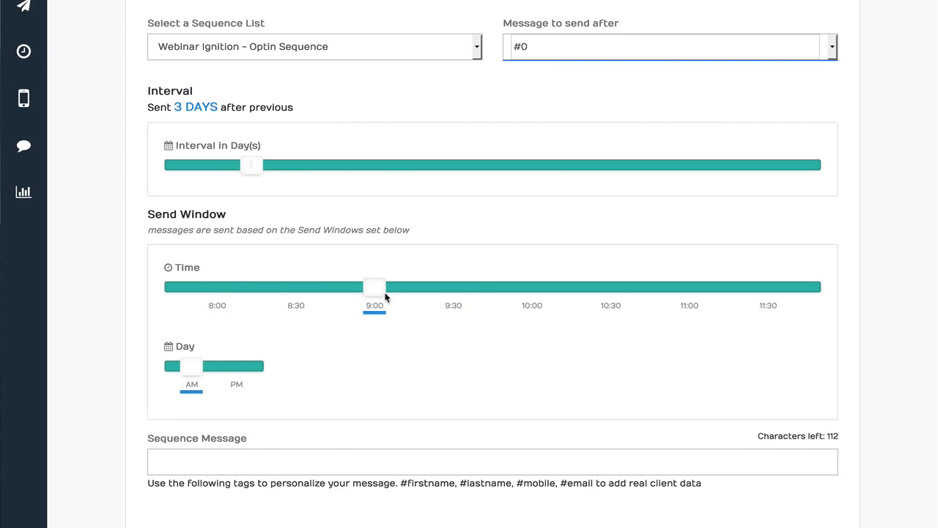
left_click(267, 461)
type("#2")
left_click(302, 526)
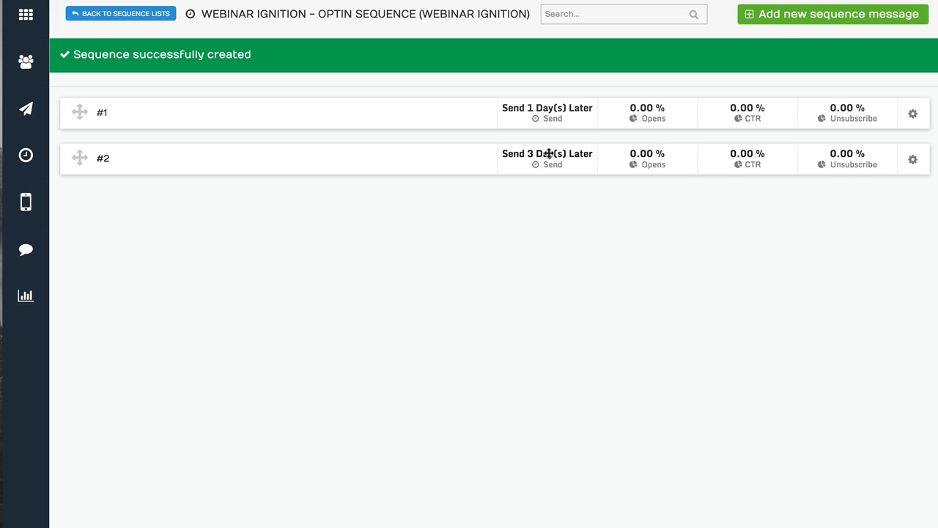
Step: Open the account's integrations and look at its connected texting services
left_click(885, 1)
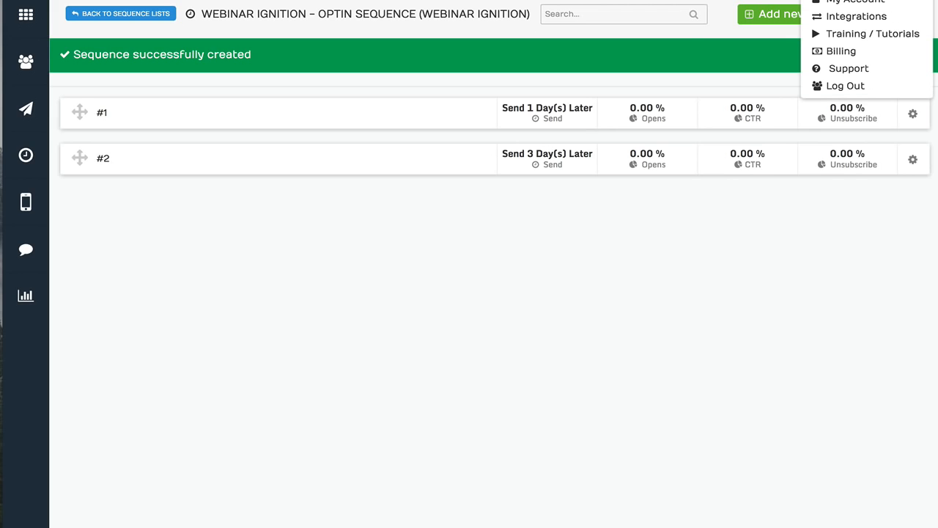
left_click(880, 17)
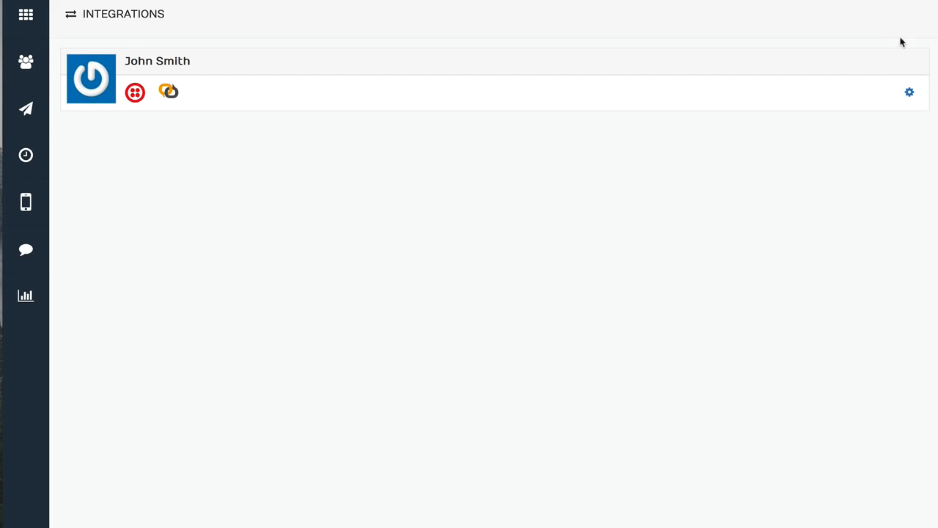
left_click(909, 95)
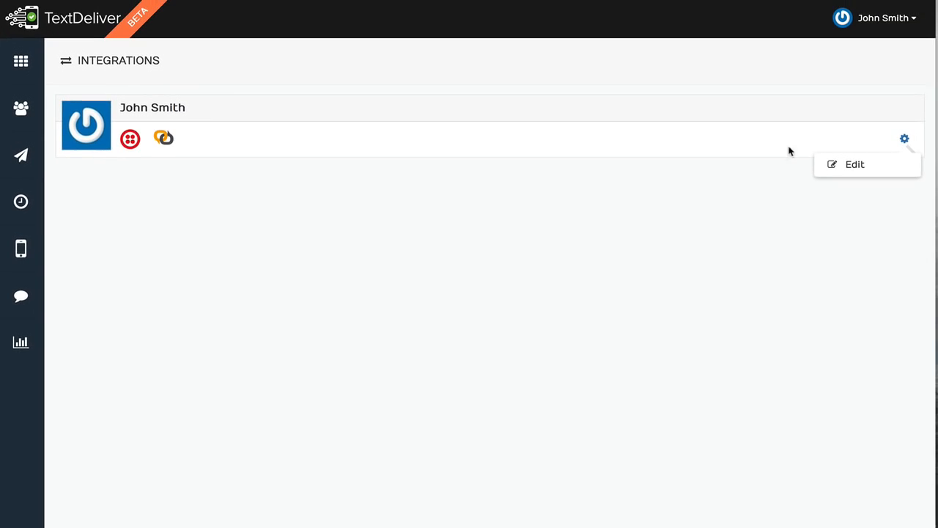
left_click(170, 92)
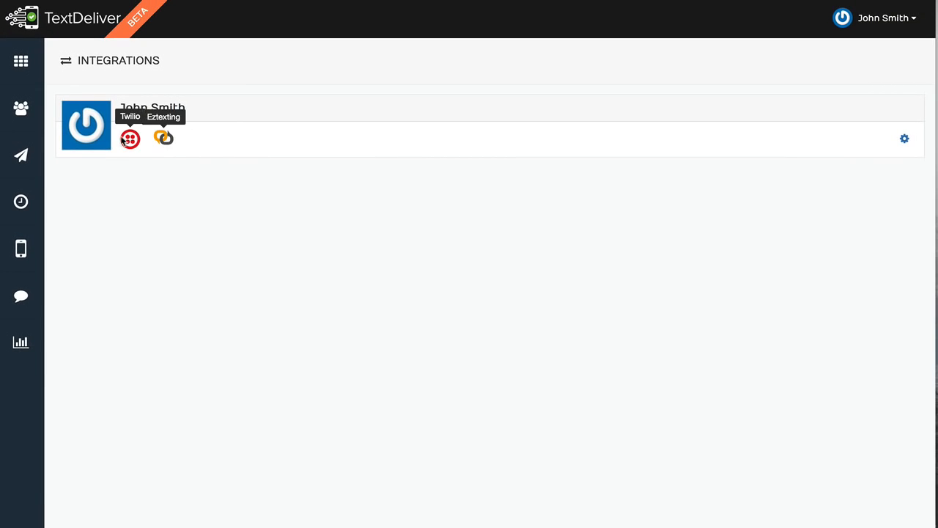
Step: View the services that can be added to the account's integrations, close the service editor and go to the dashboard
left_click(905, 142)
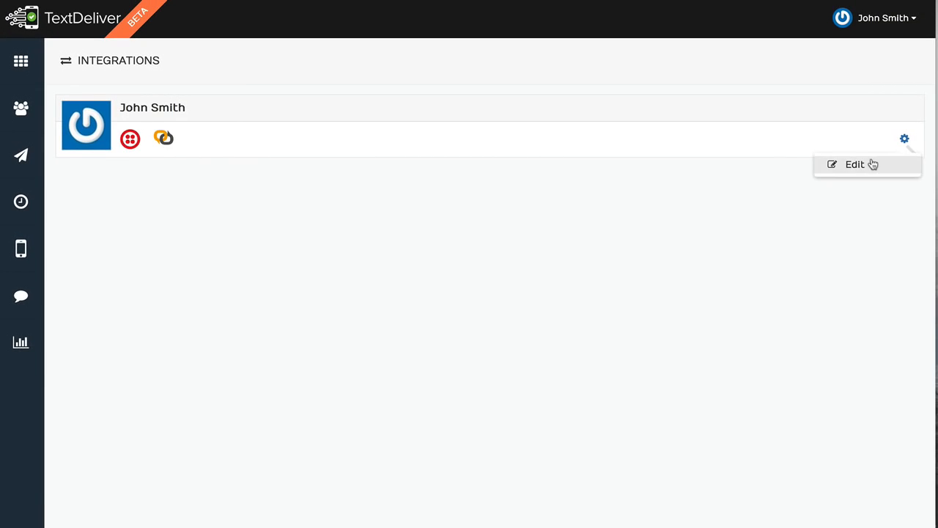
left_click(871, 164)
left_click(227, 217)
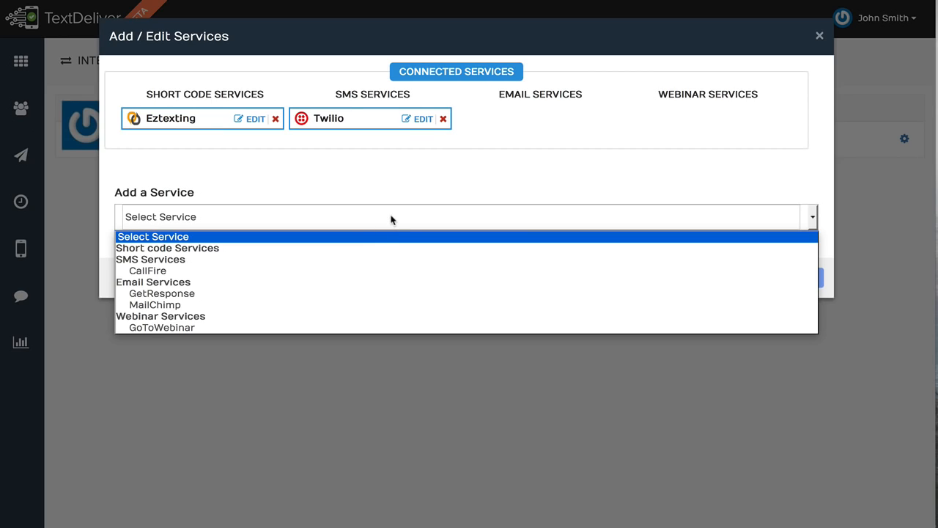
left_click(416, 187)
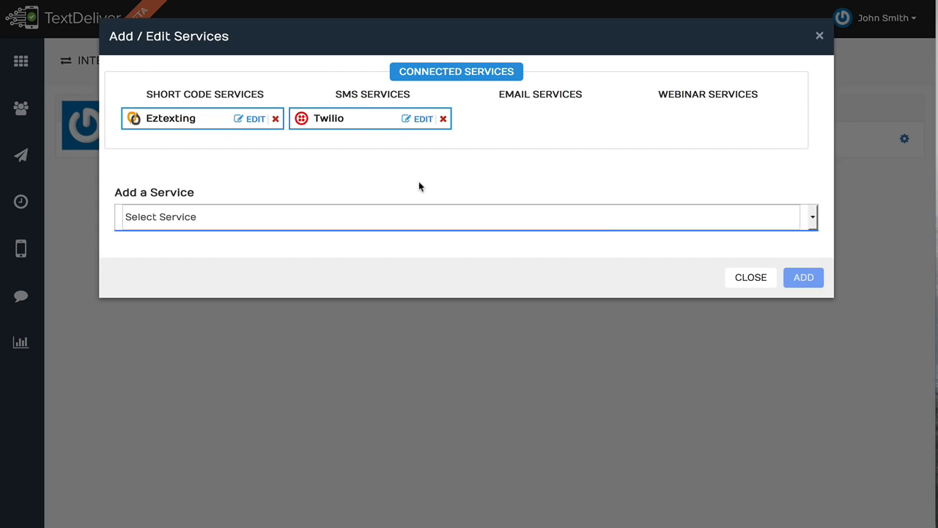
left_click(819, 38)
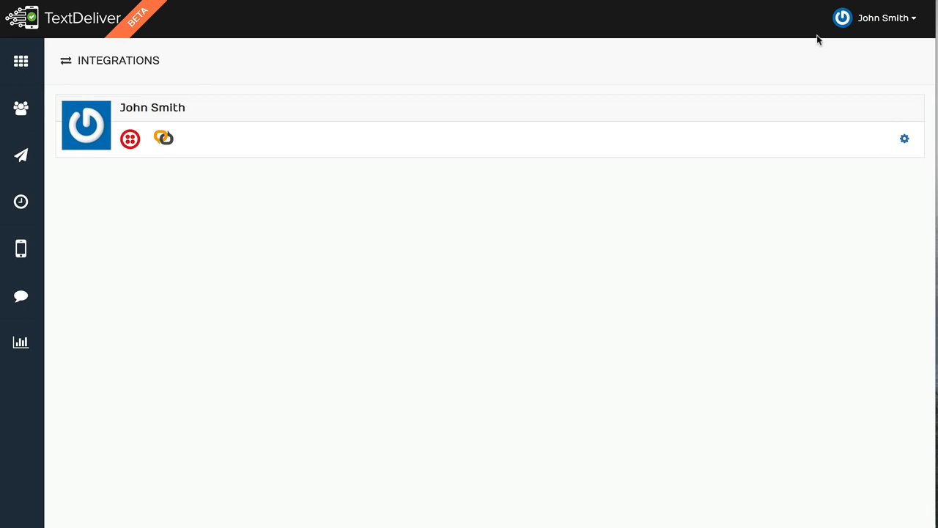
left_click(32, 64)
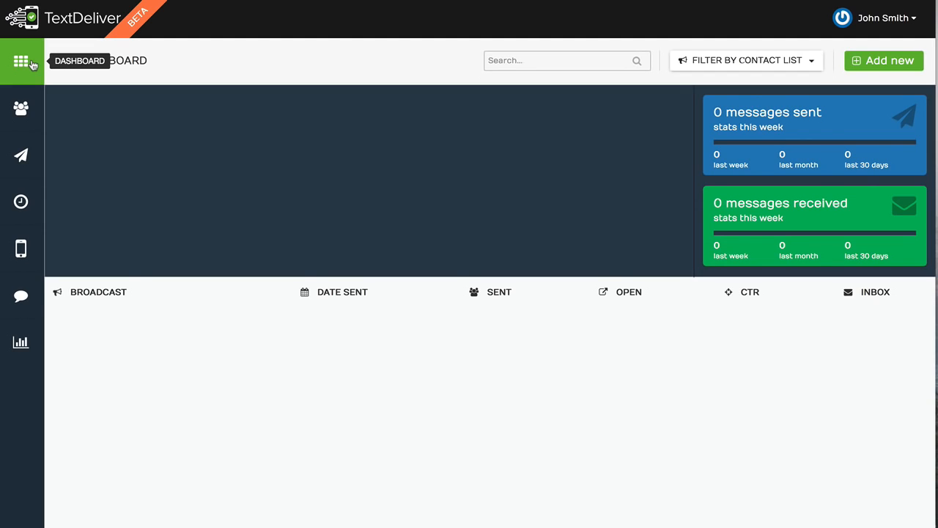